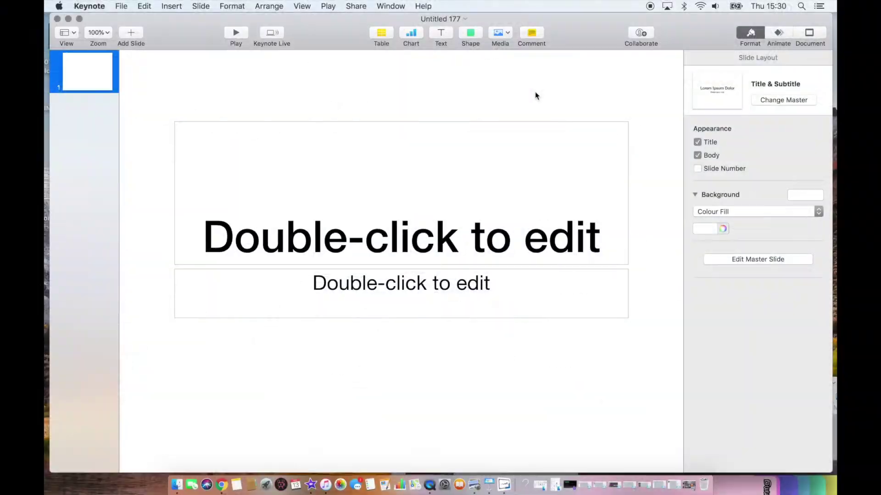
Set a custom slide size of 1200 by 1200 pts for the presentation.
{"action": "left_click", "coordinate": [807, 36]}
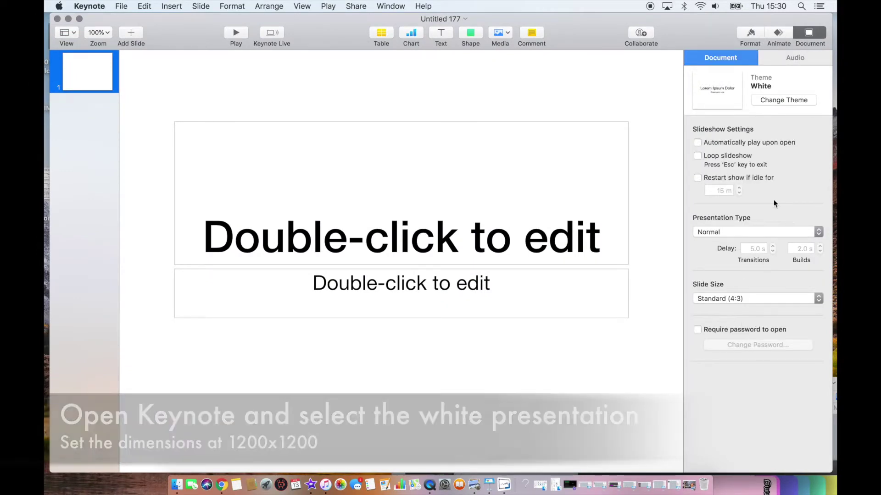
{"action": "left_click", "coordinate": [735, 297]}
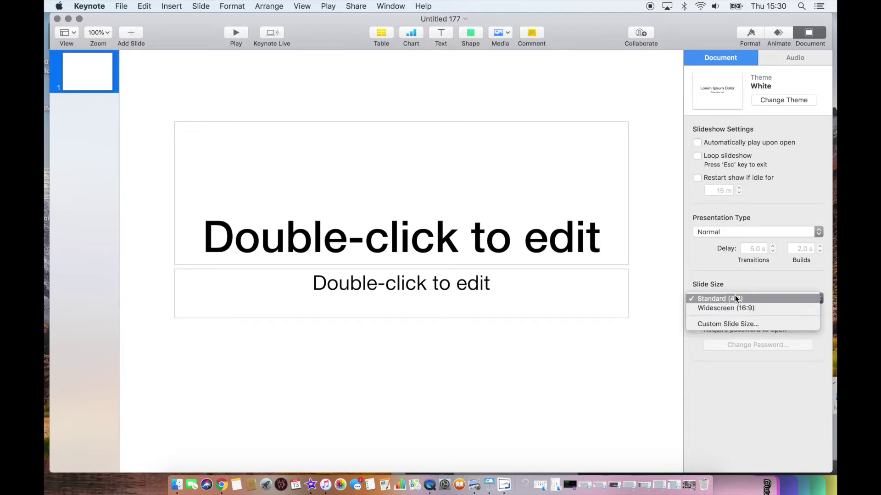
{"action": "left_click", "coordinate": [81, 18]}
{"action": "left_click", "coordinate": [80, 19]}
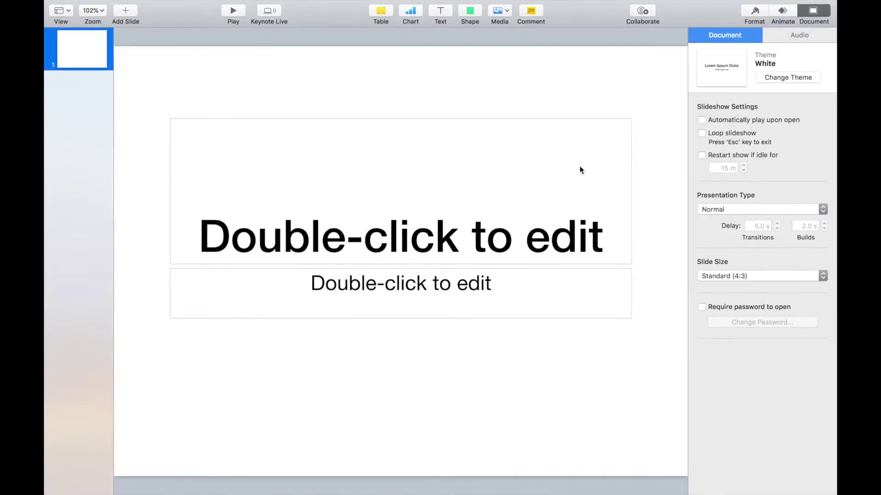
{"action": "left_click", "coordinate": [748, 277]}
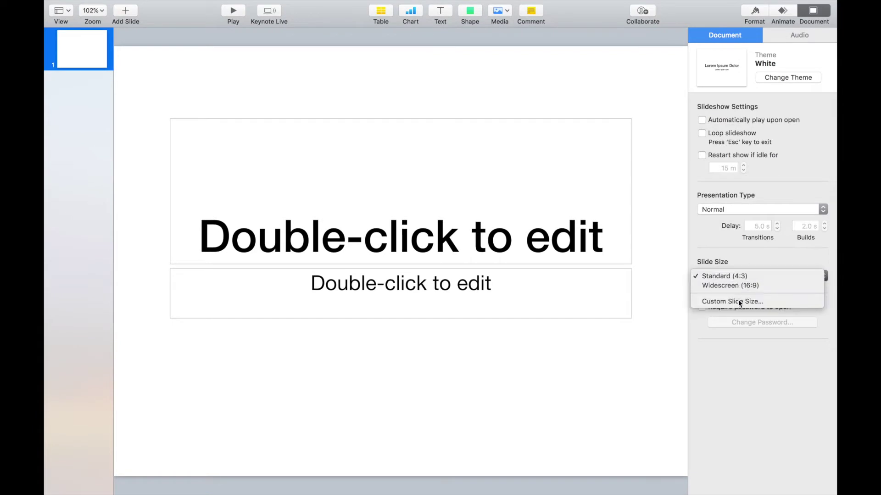
{"action": "left_click", "coordinate": [726, 301]}
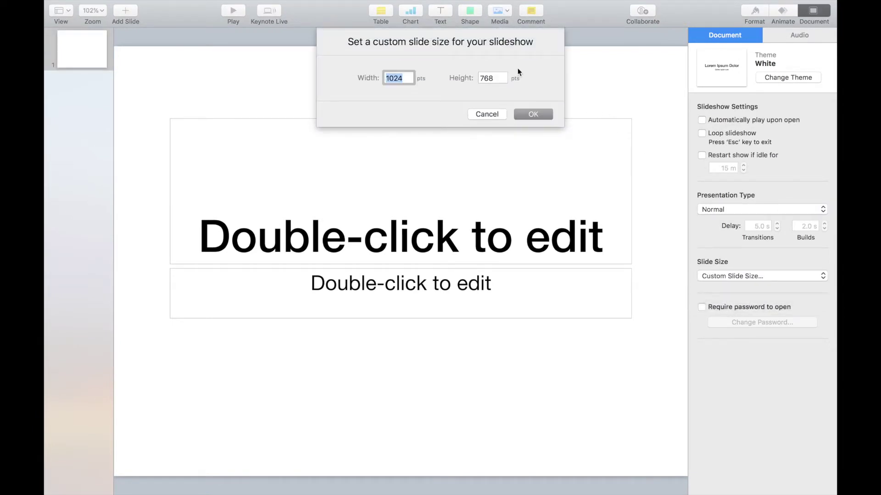
{"action": "type", "text": "1200"}
{"action": "left_click", "coordinate": [504, 82]}
{"action": "key", "text": "BackSpace"}
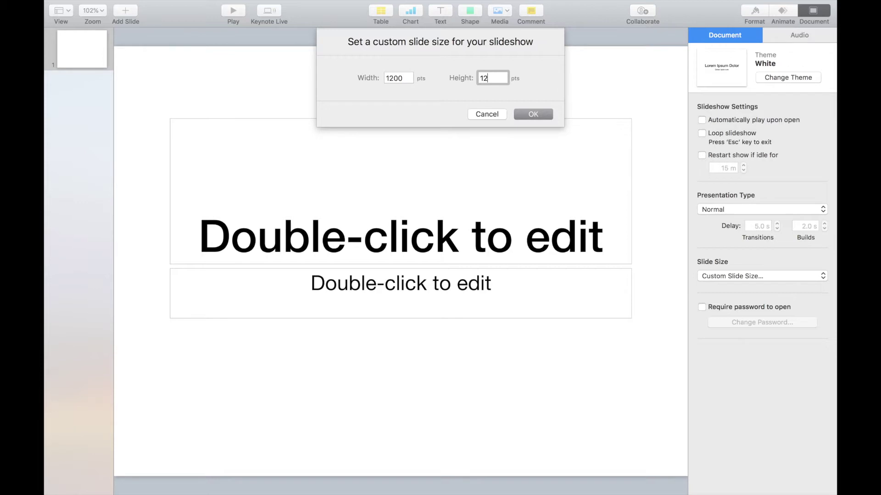
{"action": "left_click", "coordinate": [521, 115]}
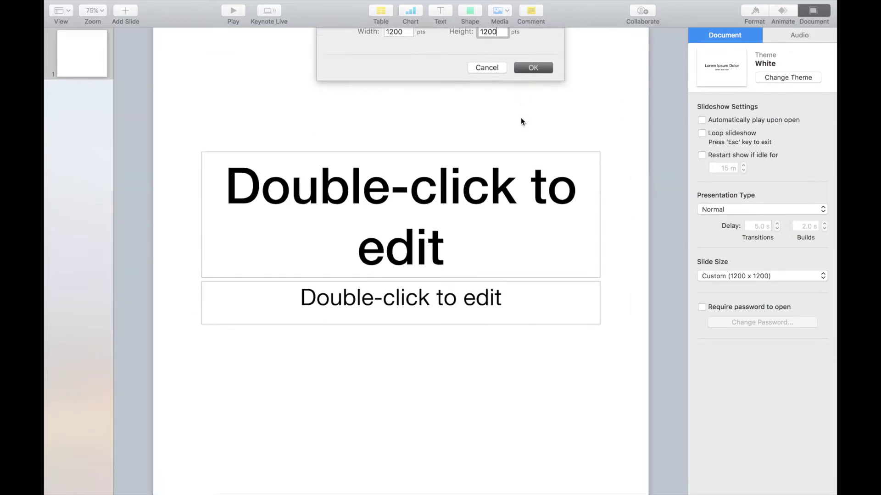
Delete the title and subtitle placeholders to leave the slide blank.
{"action": "left_click", "coordinate": [101, 11]}
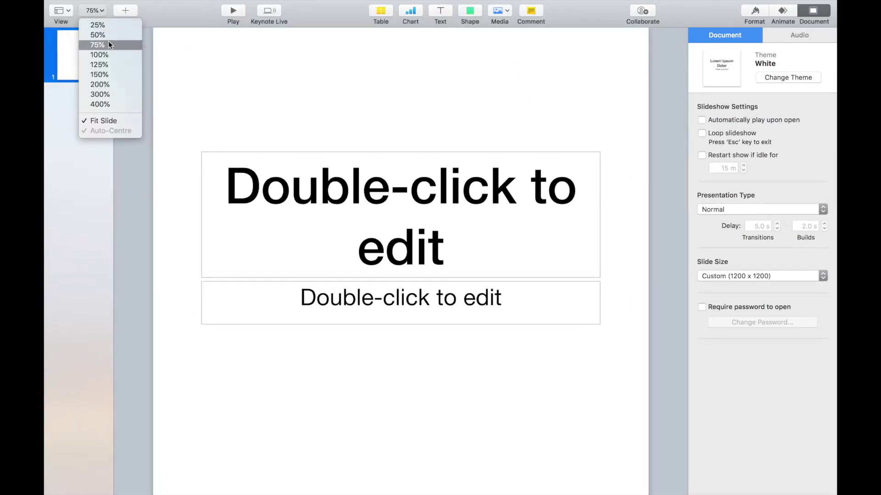
{"action": "left_click", "coordinate": [108, 44]}
{"action": "left_click", "coordinate": [100, 14]}
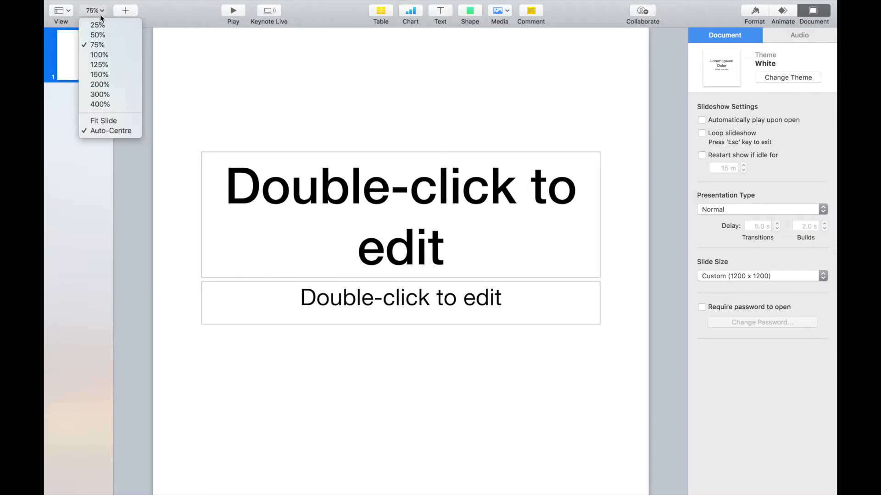
{"action": "left_click", "coordinate": [98, 35]}
{"action": "left_click", "coordinate": [438, 228]}
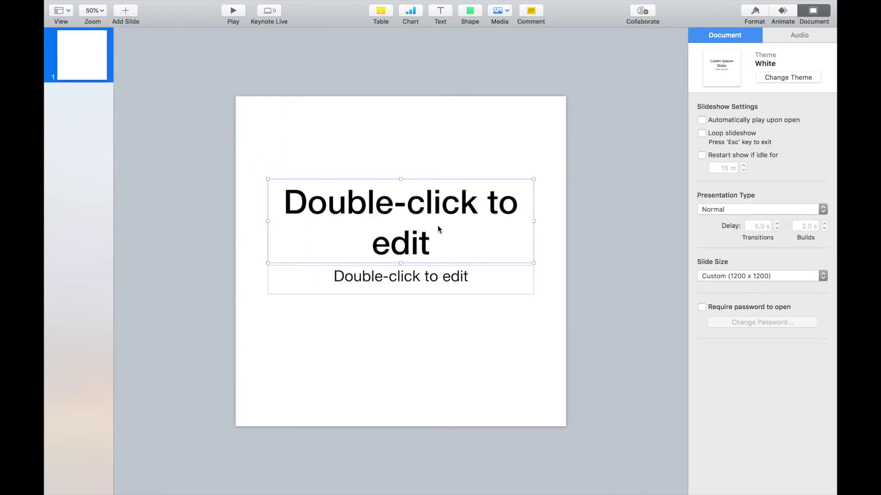
{"action": "key", "text": "Delete"}
{"action": "left_click", "coordinate": [438, 280]}
{"action": "key", "text": "Delete"}
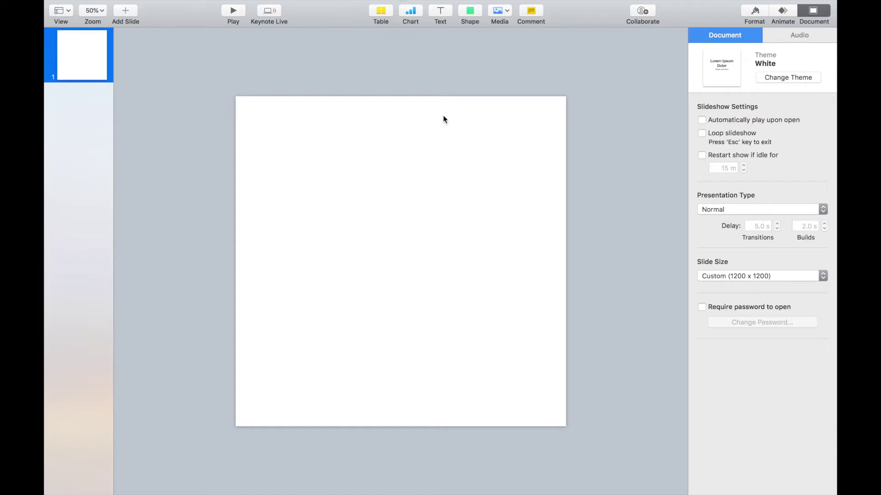
Insert a rounded rectangle and stretch it to cover most of the slide.
{"action": "left_click", "coordinate": [473, 10]}
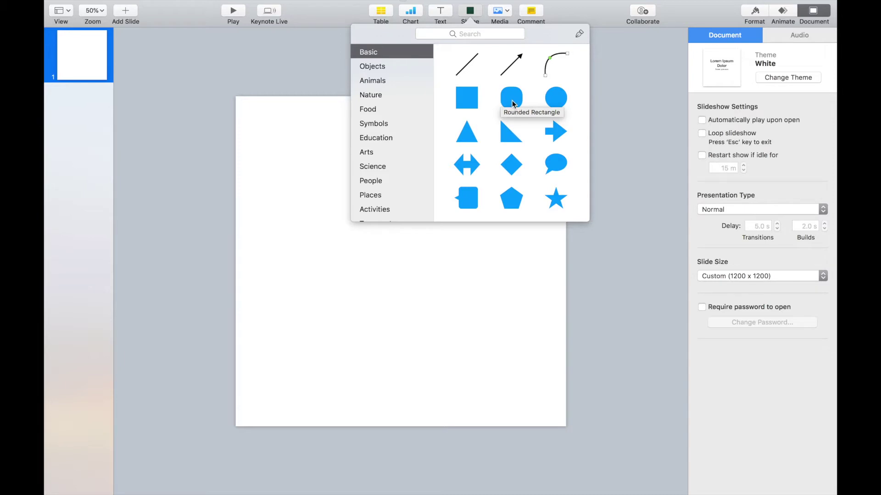
{"action": "left_click", "coordinate": [512, 100]}
{"action": "left_click_drag", "start_coordinate": [414, 247], "coordinate": [631, 99]}
{"action": "left_click_drag", "start_coordinate": [549, 152], "coordinate": [416, 167]}
{"action": "left_click_drag", "start_coordinate": [494, 205], "coordinate": [544, 202]}
{"action": "left_click_drag", "start_coordinate": [396, 293], "coordinate": [400, 402]}
Reduce the rectangle's corner radius to about 33 pt and adjust it to about 1062 by 1092 pt with even margins around it.
{"action": "left_click_drag", "start_coordinate": [278, 115], "coordinate": [261, 116]}
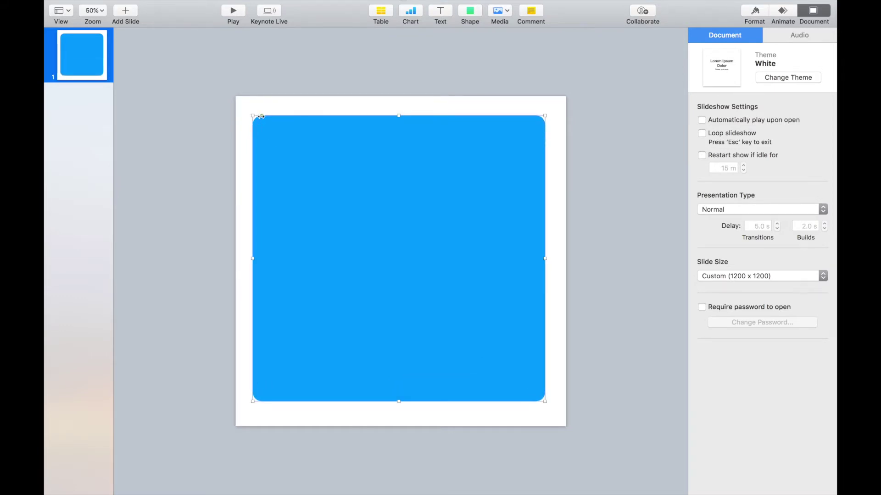
{"action": "left_click_drag", "start_coordinate": [378, 220], "coordinate": [379, 217]}
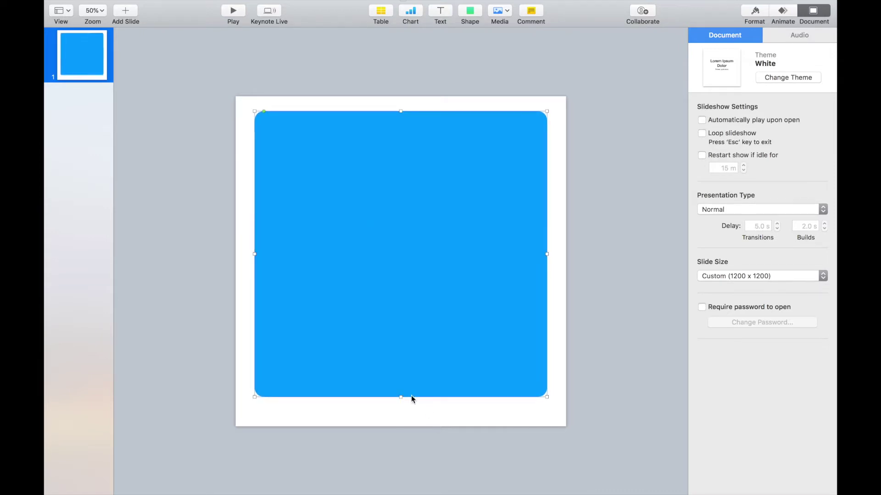
{"action": "left_click_drag", "start_coordinate": [401, 398], "coordinate": [402, 413]}
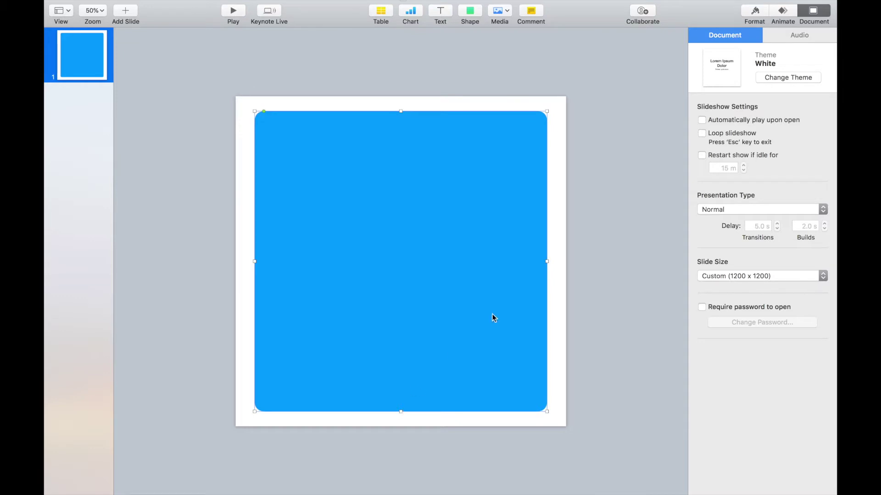
Give the large rounded rectangle a pale pink colour fill and a curved shadow.
{"action": "left_click", "coordinate": [756, 14]}
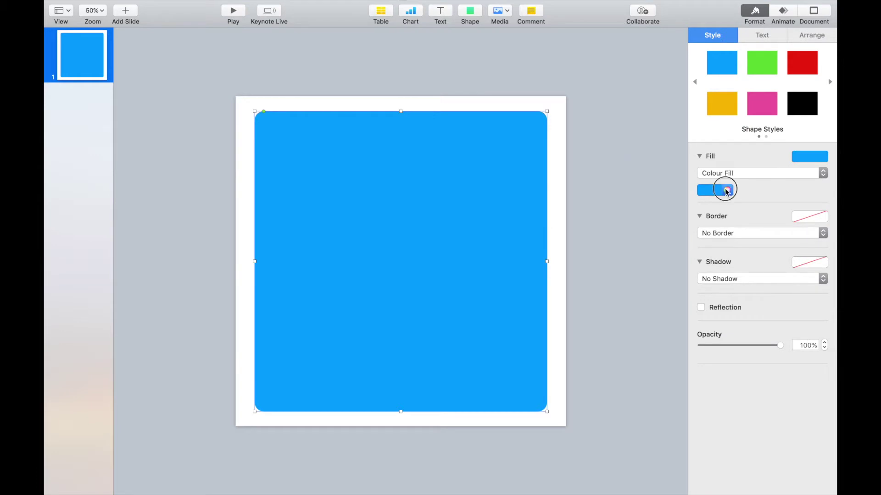
{"action": "left_click", "coordinate": [727, 190]}
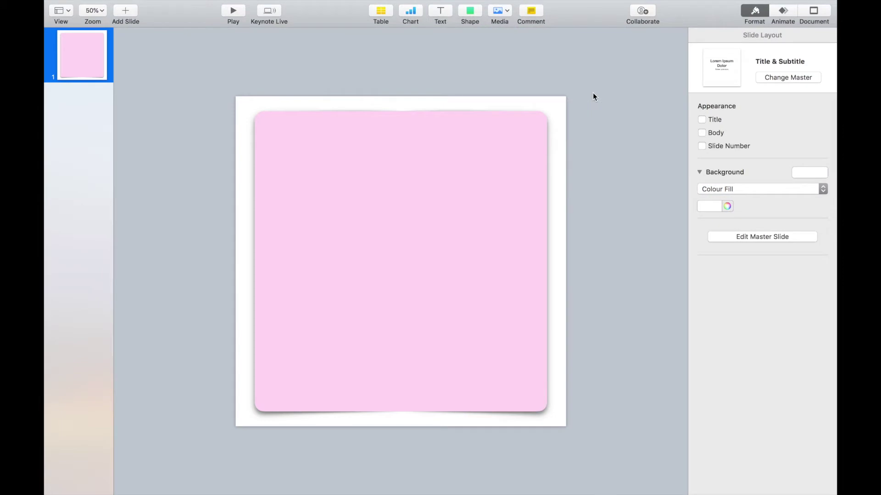
Add a second rounded rectangle about 123 by 164 pt as a tab overlapping the pink square's lower right corner.
{"action": "left_click", "coordinate": [469, 13]}
{"action": "left_click", "coordinate": [506, 101]}
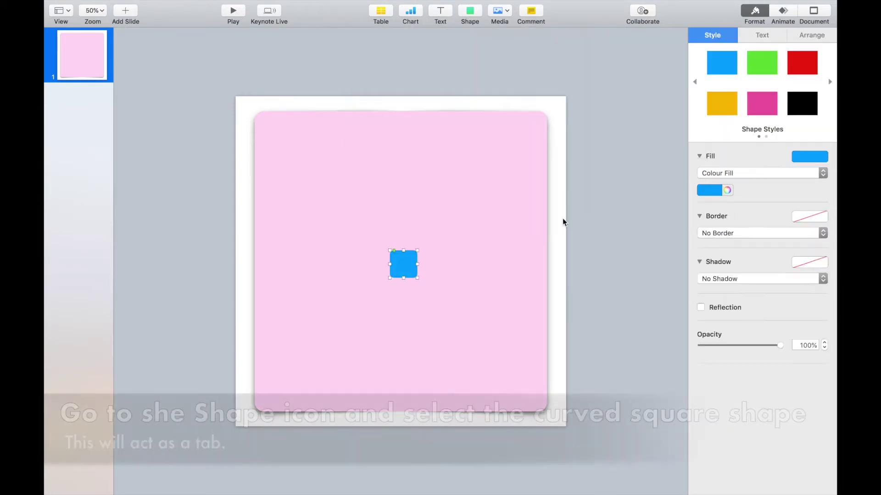
{"action": "left_click_drag", "start_coordinate": [407, 263], "coordinate": [563, 391]}
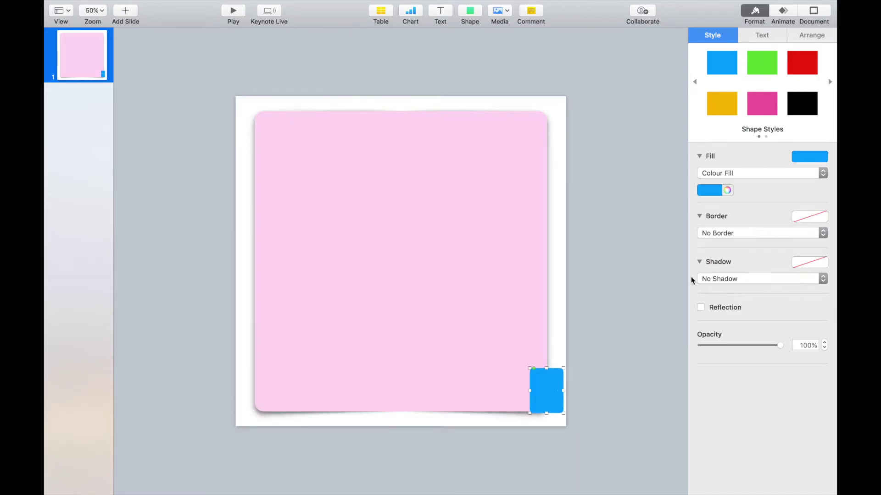
Fill the tab with the pink sampled from the large square using the eyedropper.
{"action": "left_click", "coordinate": [729, 191]}
{"action": "left_click", "coordinate": [505, 316]}
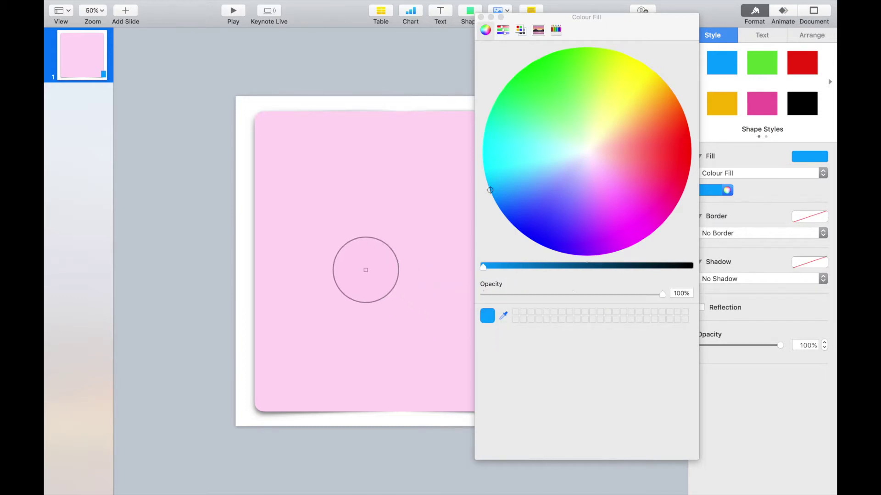
{"action": "left_click", "coordinate": [366, 269]}
{"action": "left_click", "coordinate": [481, 17]}
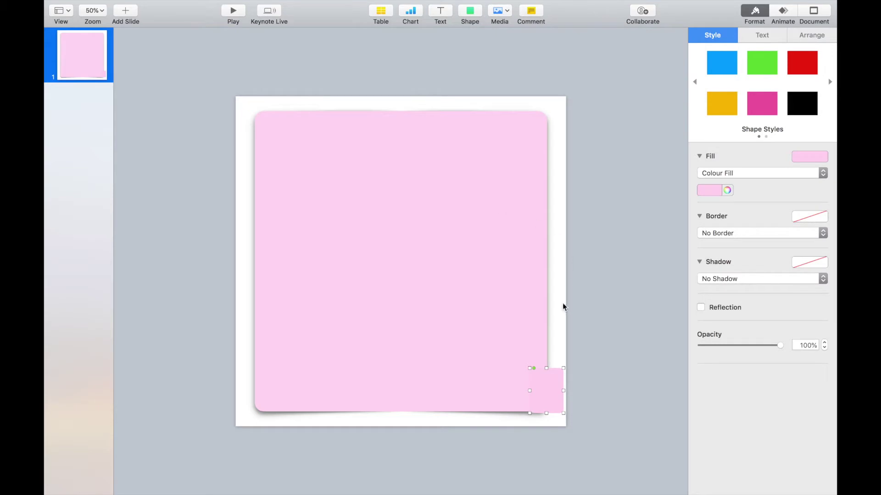
Group the tab with the large pink square.
{"action": "left_click", "coordinate": [456, 327], "text": "shift"}
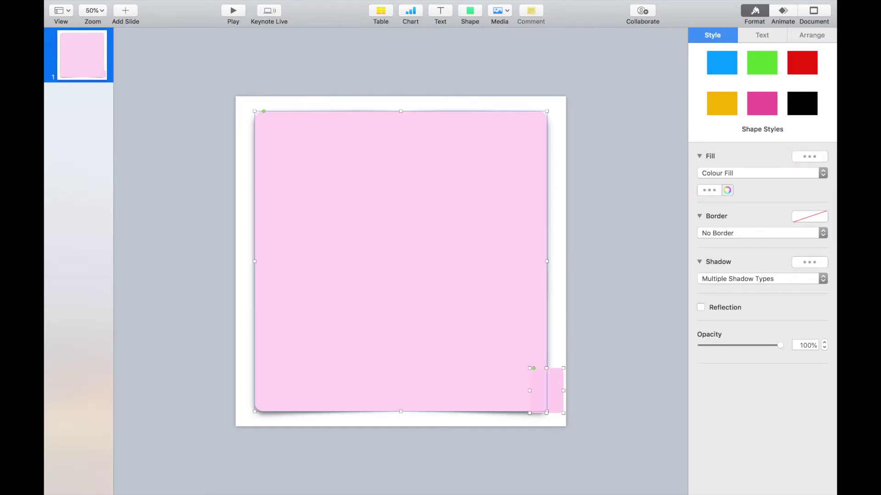
{"action": "left_click", "coordinate": [802, 33]}
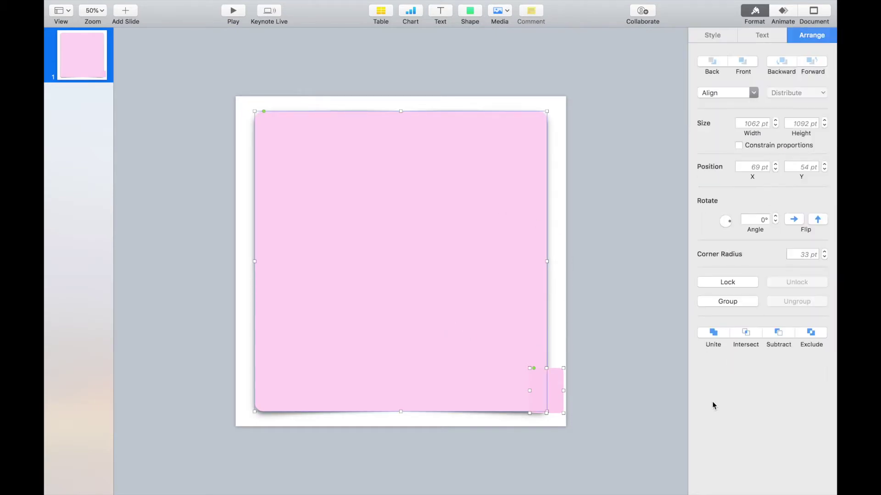
{"action": "left_click", "coordinate": [719, 301]}
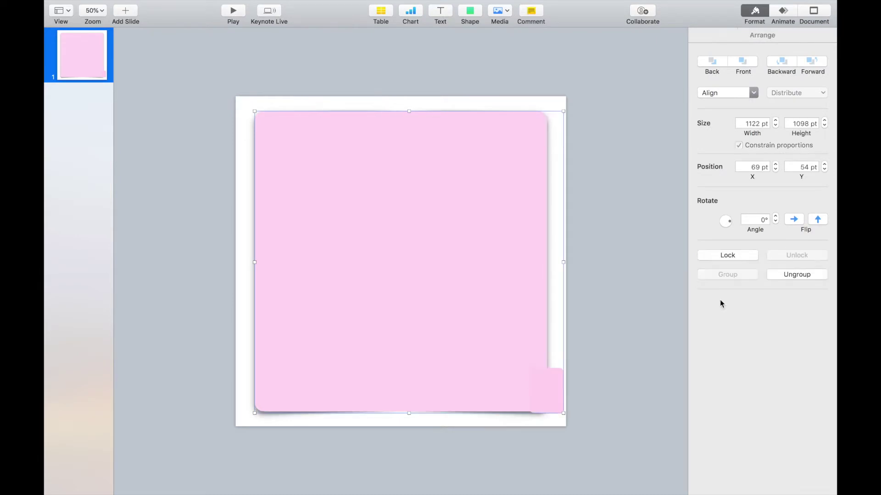
Nudge the tab up within the group so its lower edge aligns with the large square's.
{"action": "left_click", "coordinate": [549, 399]}
{"action": "left_click_drag", "start_coordinate": [549, 399], "coordinate": [549, 396]}
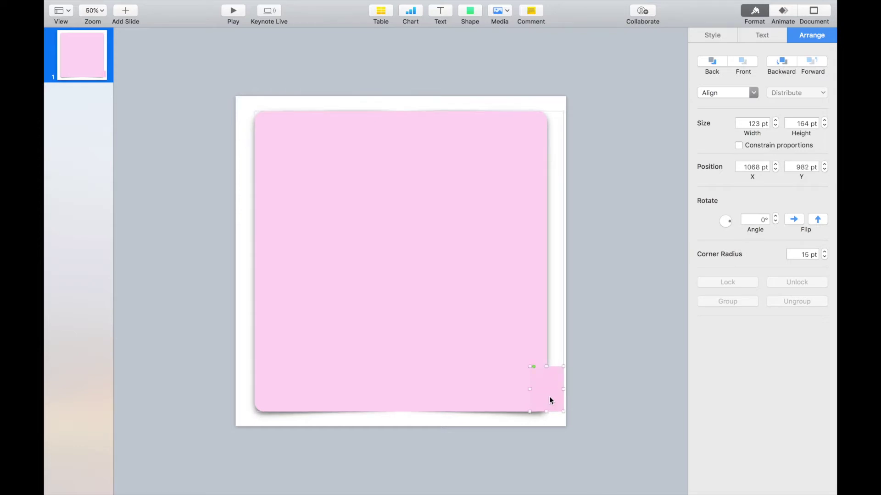
{"action": "left_click", "coordinate": [613, 325]}
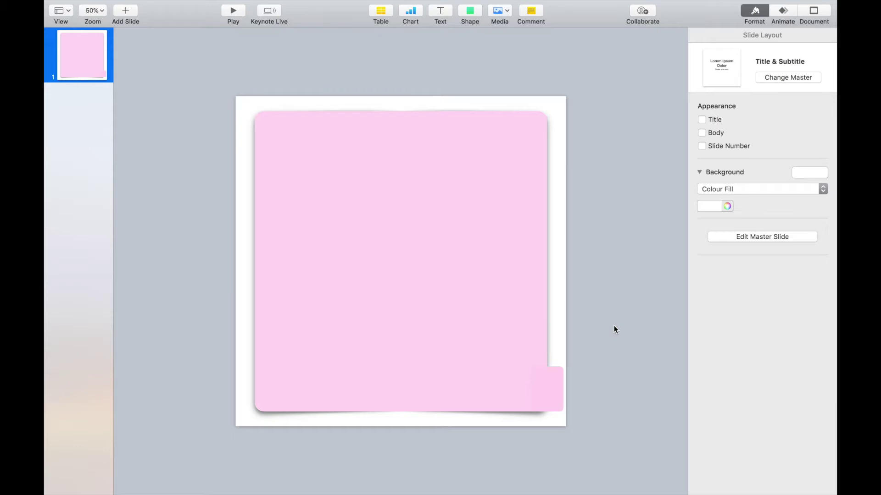
Apply a curved shadow to the tab with an angle of about 359° and 19% opacity.
{"action": "left_click", "coordinate": [555, 378]}
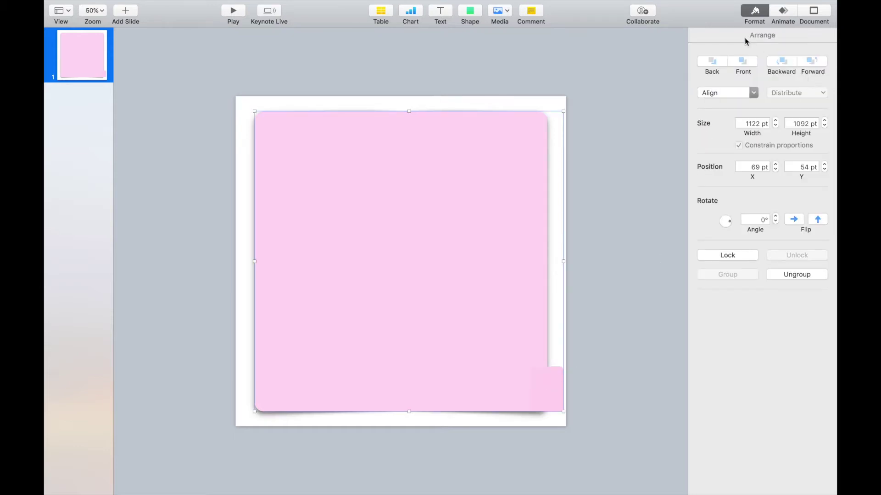
{"action": "left_click", "coordinate": [554, 375]}
{"action": "left_click", "coordinate": [720, 34]}
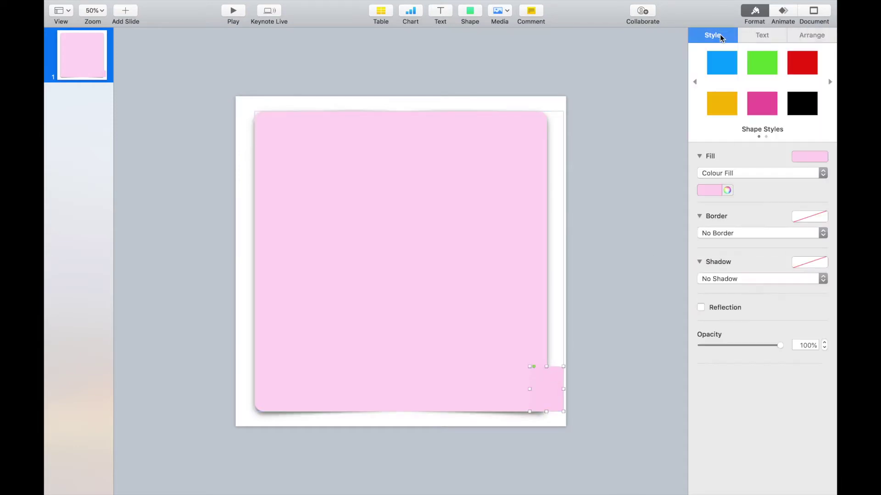
{"action": "left_click", "coordinate": [727, 279]}
{"action": "left_click", "coordinate": [724, 308]}
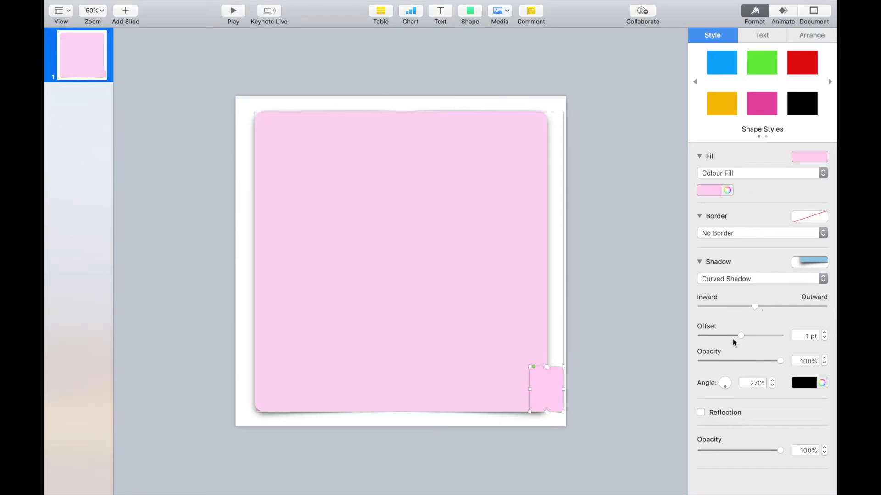
{"action": "left_click", "coordinate": [731, 382]}
{"action": "left_click_drag", "start_coordinate": [729, 386], "coordinate": [728, 383]}
{"action": "left_click_drag", "start_coordinate": [780, 361], "coordinate": [716, 364]}
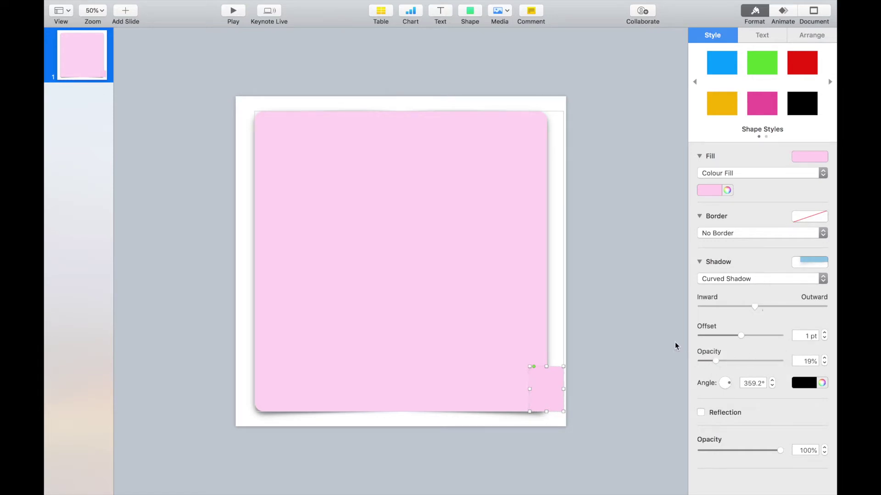
Narrow the tab to about 54 pt by moving its inner edge to the large square's side.
{"action": "left_click", "coordinate": [612, 374]}
{"action": "left_click", "coordinate": [559, 392]}
{"action": "left_click", "coordinate": [574, 363]}
{"action": "left_click", "coordinate": [548, 375]}
{"action": "left_click", "coordinate": [549, 376]}
{"action": "left_click_drag", "start_coordinate": [530, 390], "coordinate": [559, 390]}
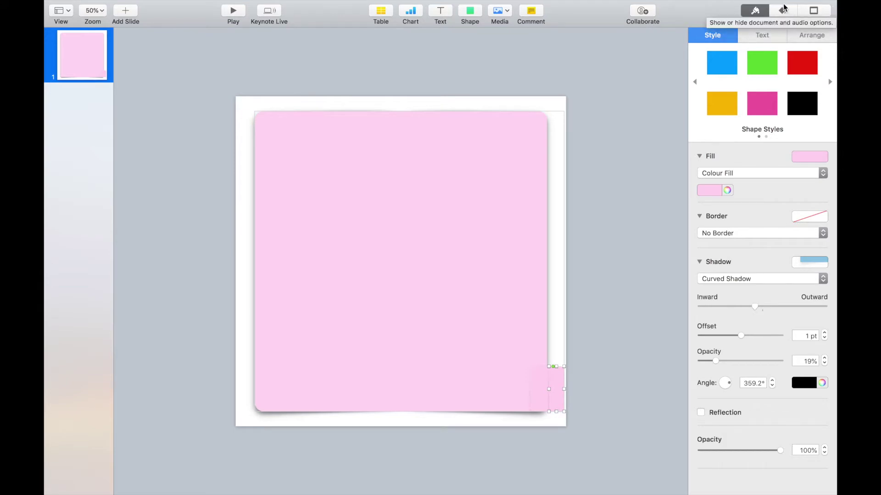
Send the tab backward in the stacking order and widen it back across the large square's edge.
{"action": "left_click", "coordinate": [805, 38]}
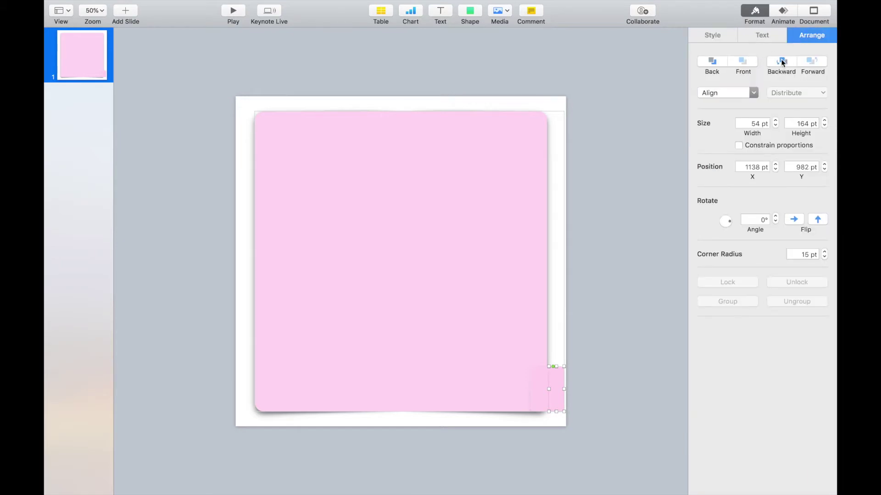
{"action": "left_click", "coordinate": [782, 61]}
{"action": "left_click_drag", "start_coordinate": [549, 389], "coordinate": [530, 381]}
{"action": "left_click", "coordinate": [783, 63]}
{"action": "left_click", "coordinate": [574, 329]}
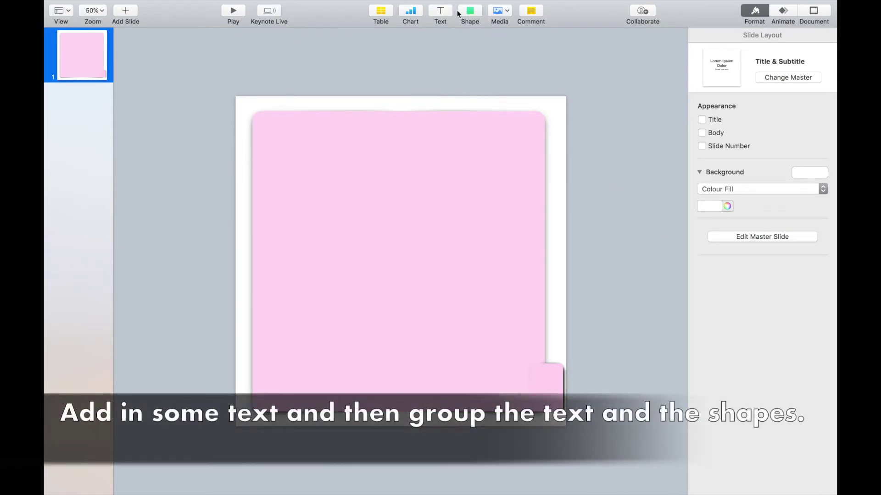
Add a text box reading "Meetings" over the side tab.
{"action": "left_click", "coordinate": [440, 11]}
{"action": "left_click_drag", "start_coordinate": [401, 262], "coordinate": [550, 393]}
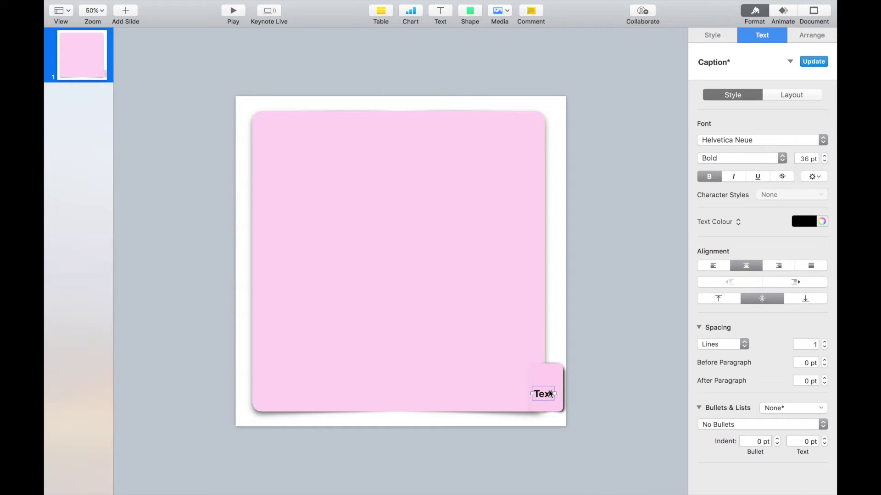
{"action": "double_click", "coordinate": [551, 394]}
{"action": "type", "text": "meetin"}
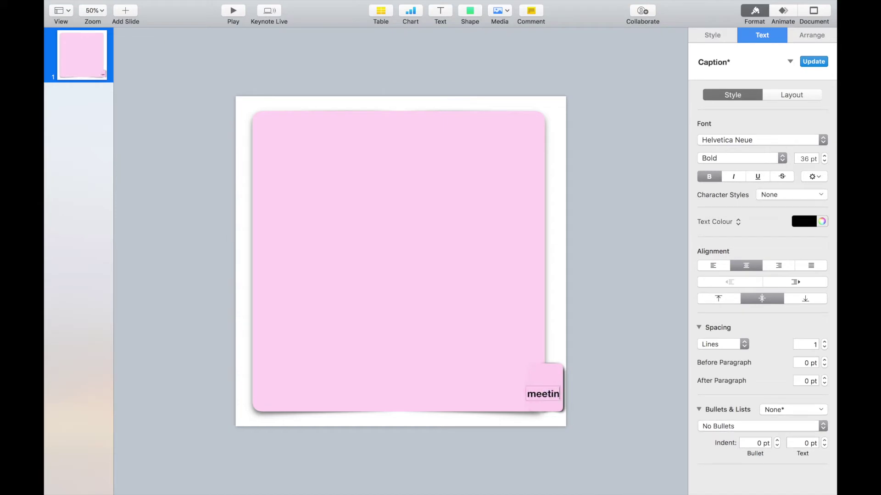
{"action": "type", "text": "gs"}
Reduce the "Meetings" text's font size so it fits the tab and rotate the label.
{"action": "left_click_drag", "start_coordinate": [565, 395], "coordinate": [516, 395]}
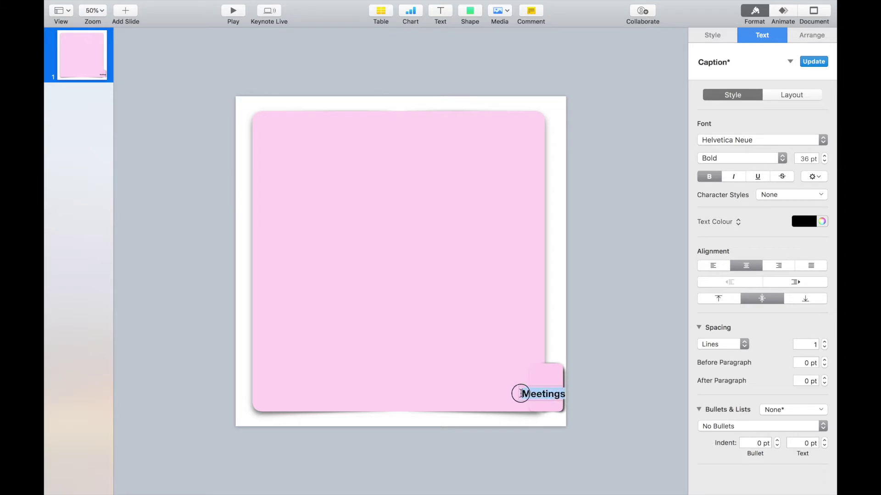
{"action": "left_click", "coordinate": [825, 162]}
{"action": "left_click", "coordinate": [825, 162]}
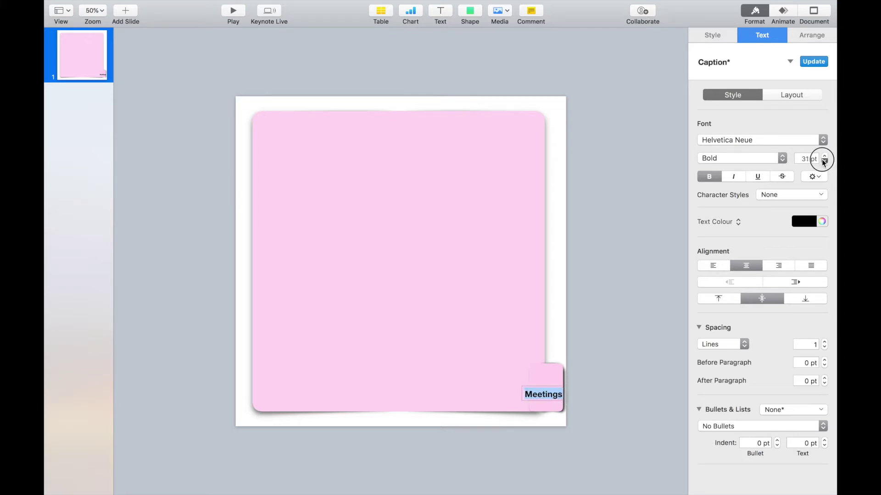
{"action": "left_click", "coordinate": [824, 162]}
{"action": "left_click", "coordinate": [807, 36]}
{"action": "left_click", "coordinate": [775, 215]}
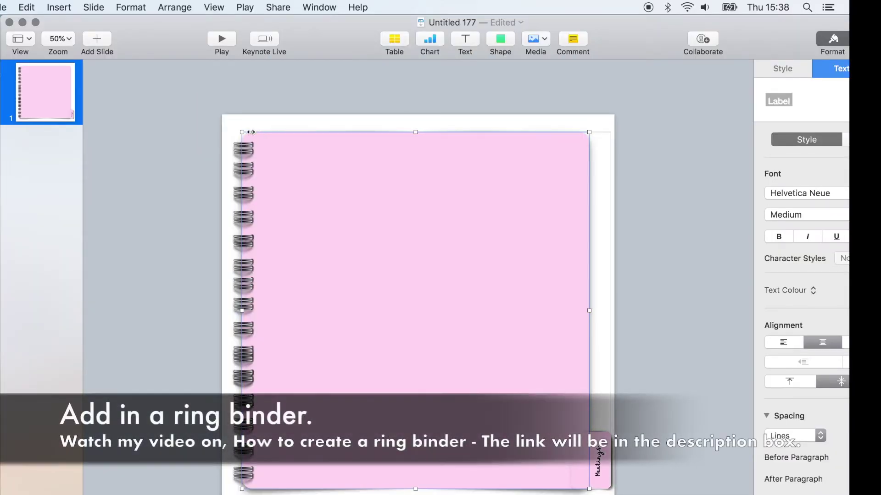
Extend the pink page's lower edge slightly downward and deselect it.
{"action": "left_click_drag", "start_coordinate": [250, 133], "coordinate": [246, 132]}
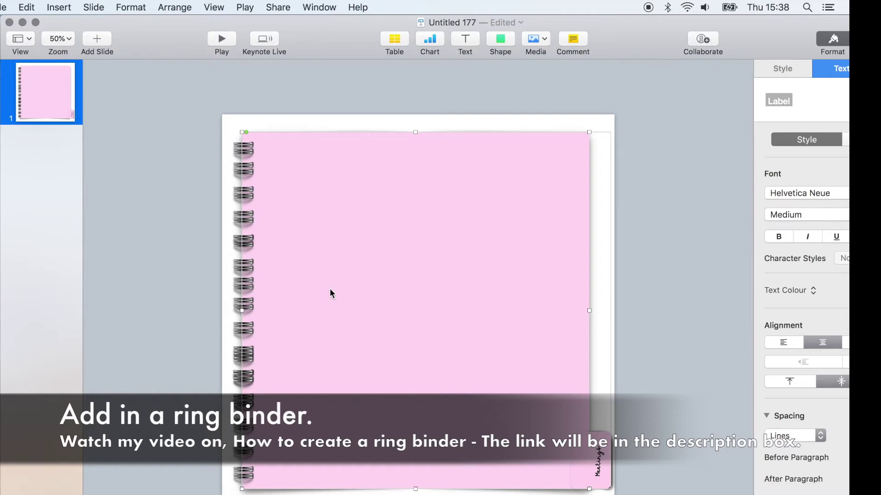
{"action": "left_click_drag", "start_coordinate": [415, 490], "coordinate": [415, 494]}
{"action": "left_click", "coordinate": [255, 468]}
{"action": "left_click", "coordinate": [243, 469]}
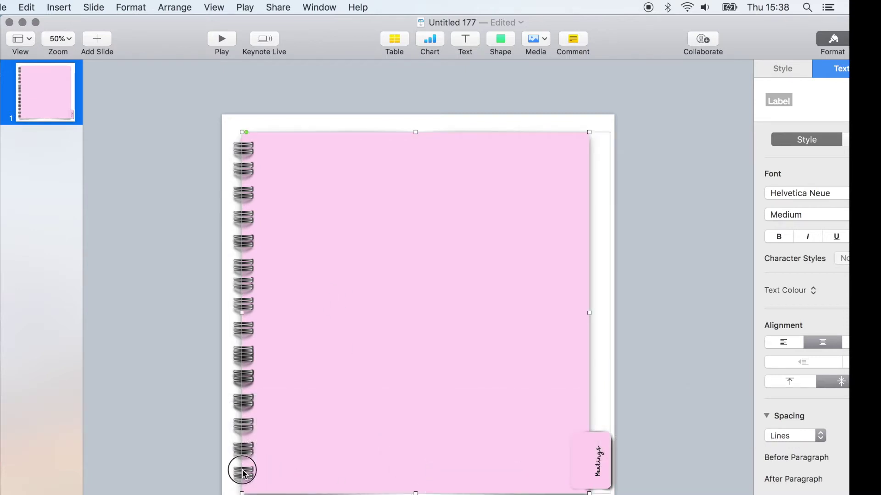
{"action": "left_click", "coordinate": [243, 471]}
{"action": "left_click", "coordinate": [188, 487]}
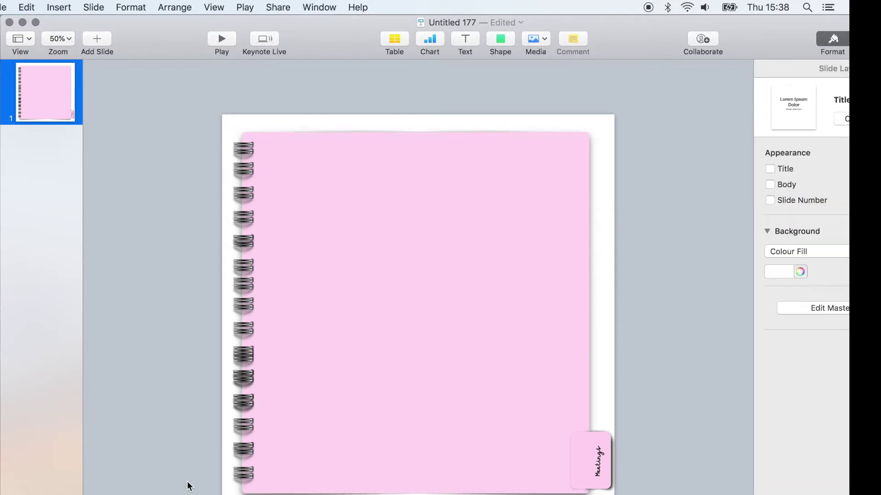
Enlarge the ring binder to about 59 pt wide so its rings reach the page's lower edge.
{"action": "left_click", "coordinate": [243, 475]}
{"action": "left_click_drag", "start_coordinate": [234, 479], "coordinate": [230, 475]}
{"action": "left_click", "coordinate": [188, 468]}
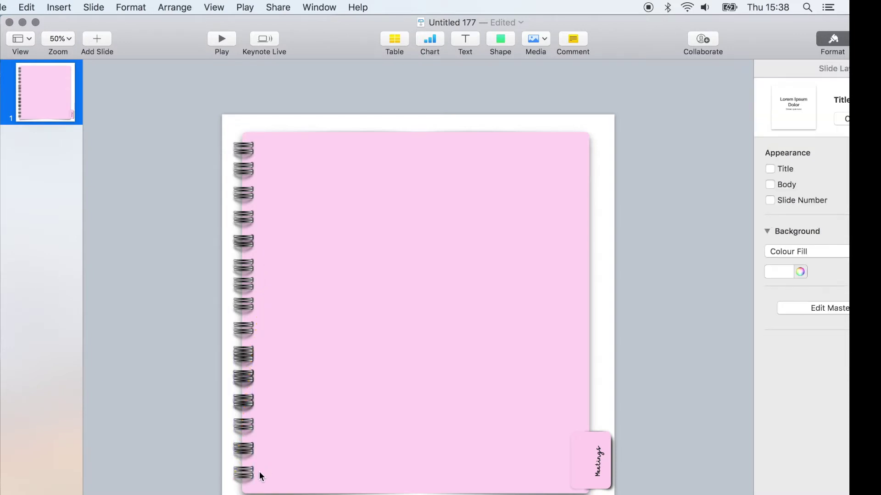
{"action": "left_click", "coordinate": [246, 475]}
{"action": "left_click_drag", "start_coordinate": [233, 480], "coordinate": [211, 485]}
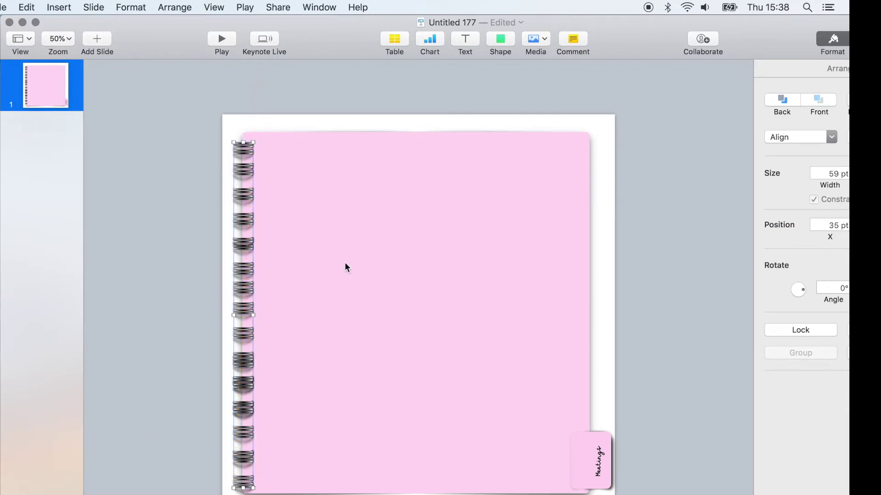
{"action": "left_click", "coordinate": [337, 96]}
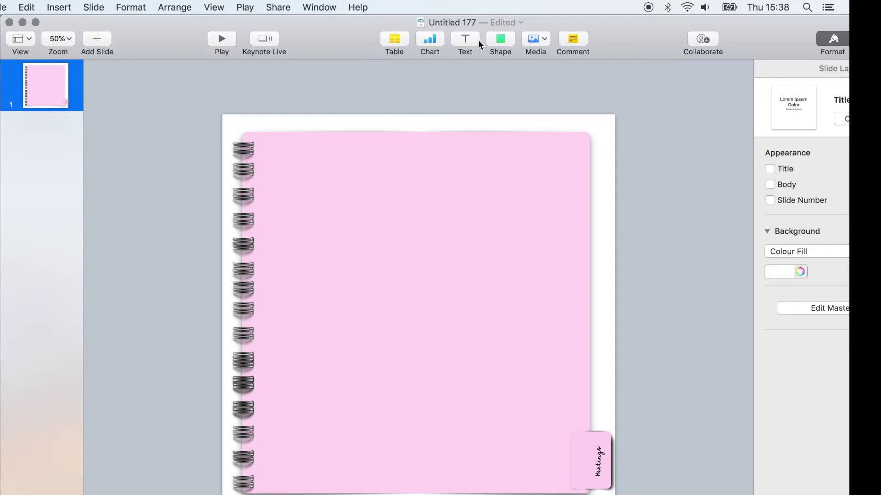
Bring the pink page in front of the tab within the group and keep it at x 61 pt, y 54 pt.
{"action": "left_click", "coordinate": [526, 207]}
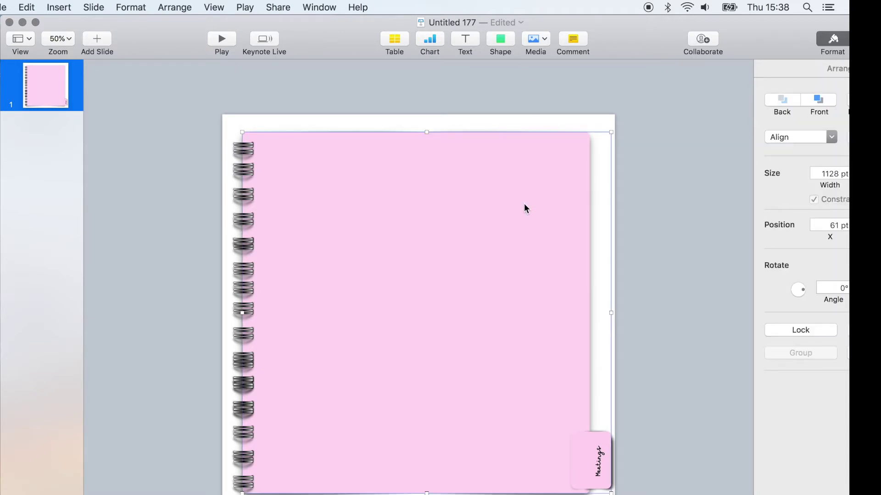
{"action": "left_click", "coordinate": [524, 205]}
{"action": "key", "text": "super+shift+f"}
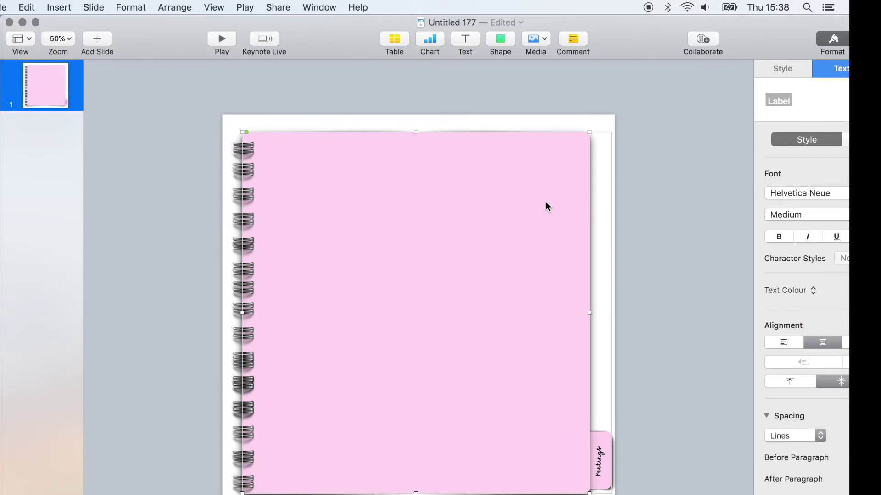
{"action": "mouse_move", "coordinate": [547, 204]}
{"action": "left_mouse_down"}
{"action": "mouse_move", "coordinate": [515, 206]}
{"action": "mouse_move", "coordinate": [541, 196]}
{"action": "mouse_move", "coordinate": [545, 204]}
{"action": "left_mouse_up"}
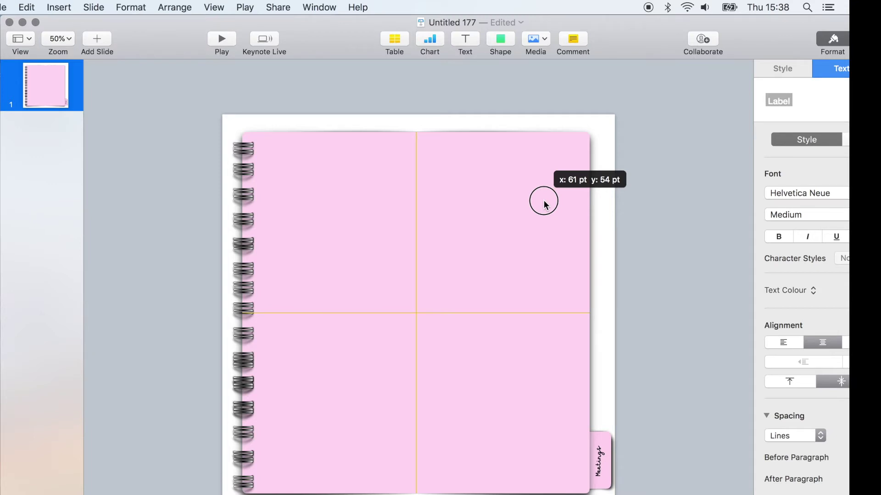
{"action": "left_click_drag", "start_coordinate": [544, 202], "coordinate": [544, 202]}
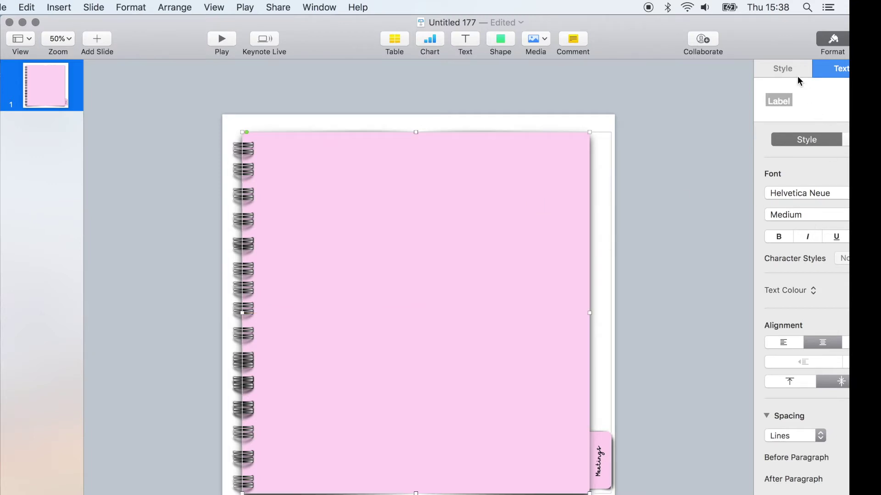
Switch the window to full screen and change the large page's fill to pale lavender.
{"action": "left_click", "coordinate": [37, 24]}
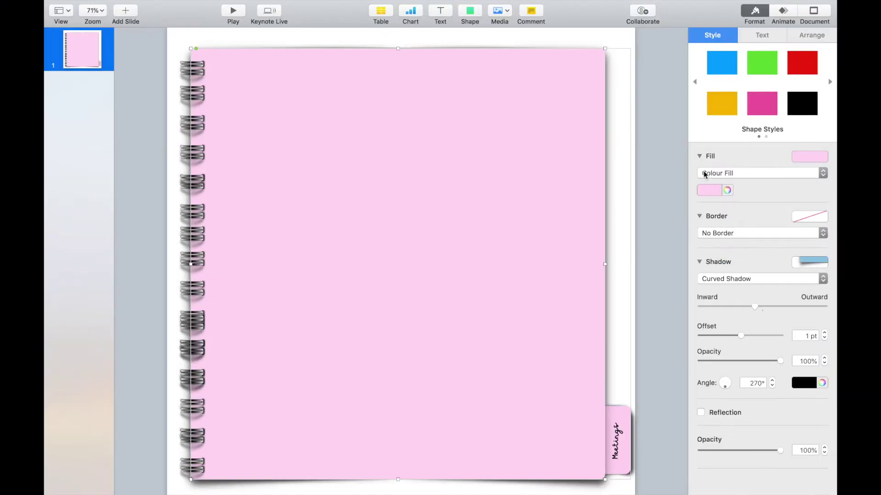
{"action": "left_click", "coordinate": [727, 191]}
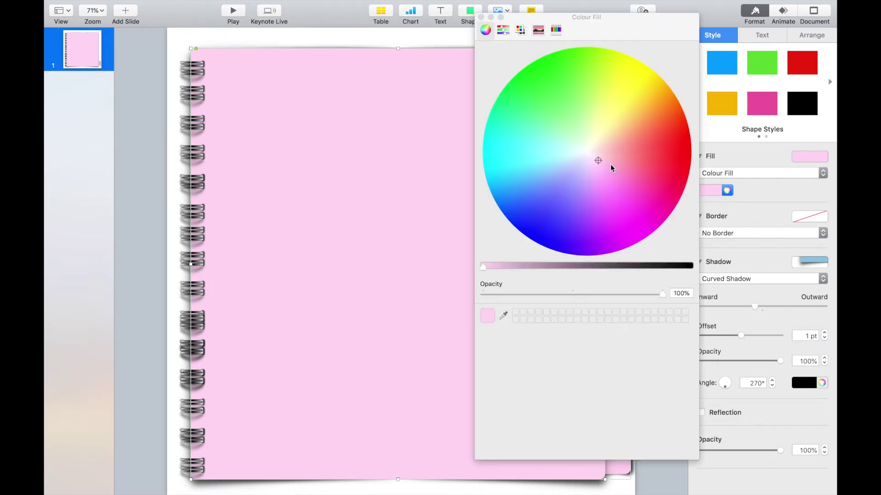
{"action": "left_click", "coordinate": [582, 162]}
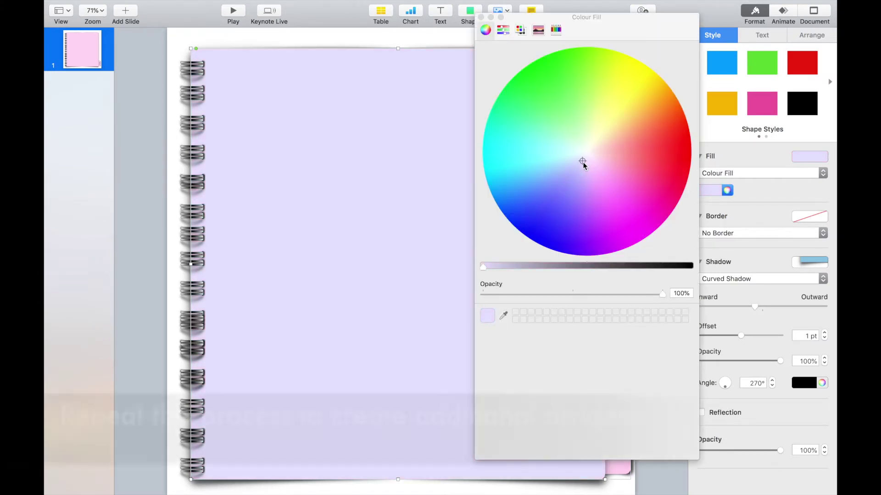
{"action": "left_click", "coordinate": [480, 17]}
Duplicate the tab directly above the "Meetings" tab and fill the copy with lavender sampled from the page.
{"action": "left_click", "coordinate": [619, 418]}
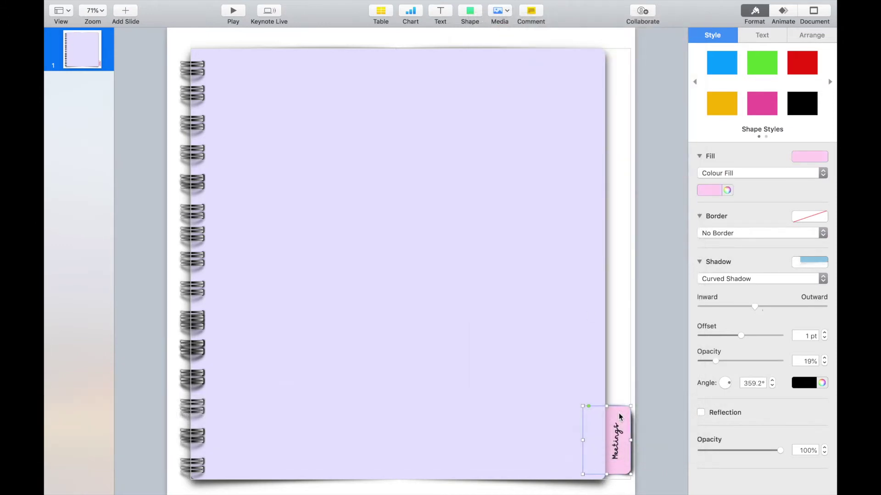
{"action": "left_click_drag", "start_coordinate": [619, 417], "coordinate": [620, 346]}
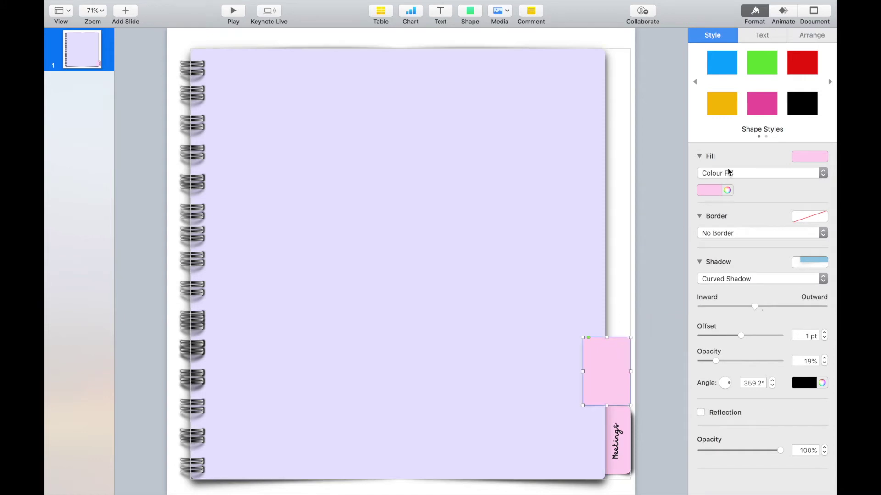
{"action": "left_click", "coordinate": [727, 190]}
{"action": "left_click", "coordinate": [504, 314]}
{"action": "left_click", "coordinate": [419, 285]}
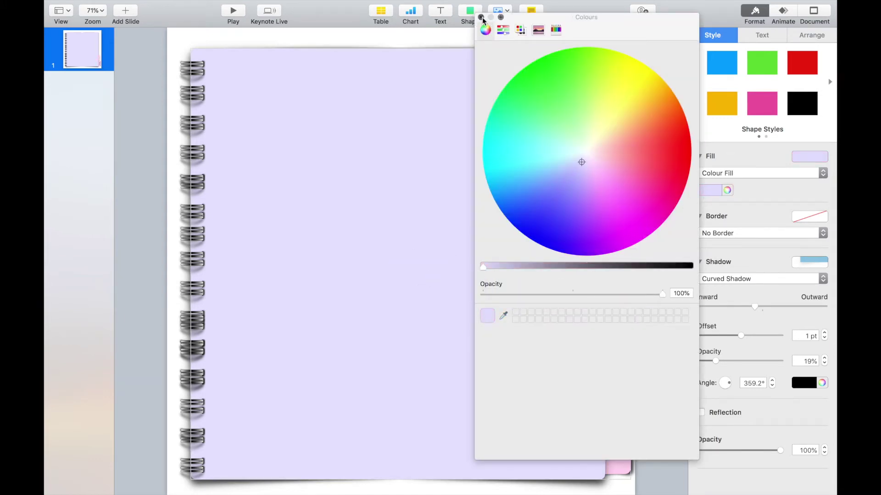
{"action": "left_click", "coordinate": [481, 17]}
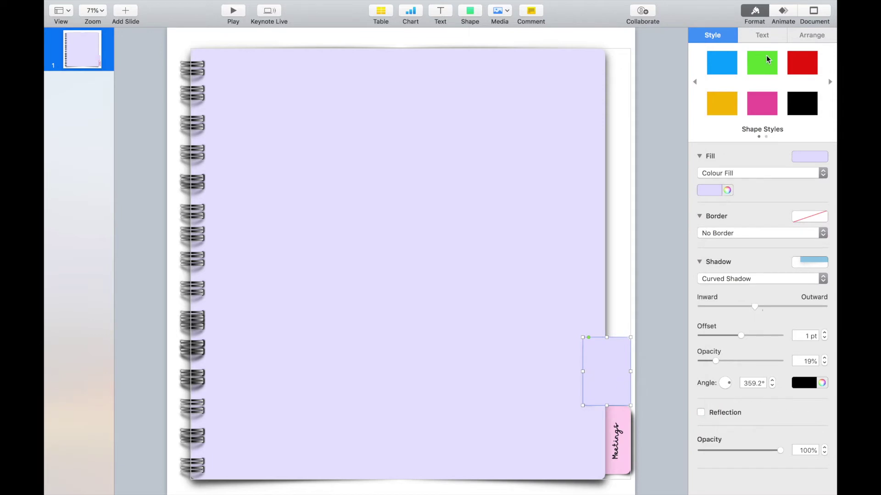